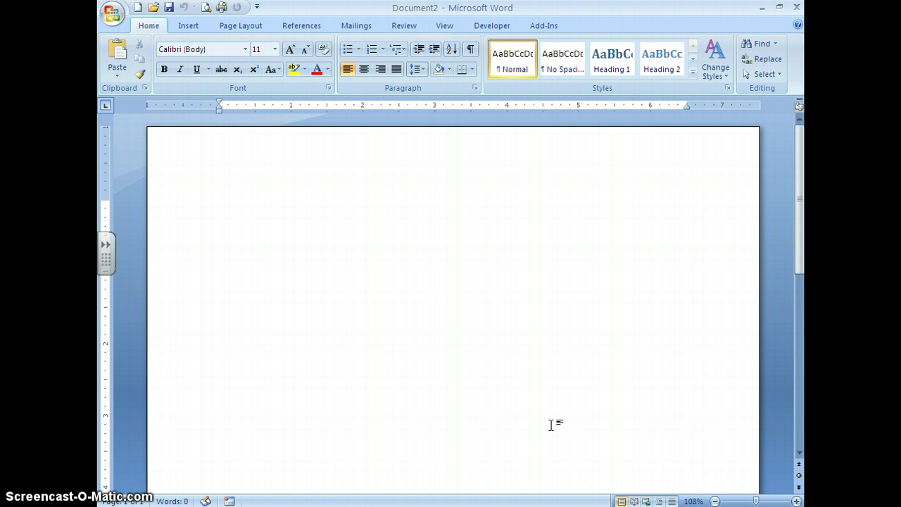
Step: Insert five default tabs at the start of the blank document and delete them again
key("Tab")
key("Tab")
key("Tab")
key("Tab")
key("Tab")
key("BackSpace")
key("BackSpace")
key("BackSpace")
key("BackSpace")
key("BackSpace")
Step: Hide the ruler and show it again with the View Ruler toggle
left_click(800, 112)
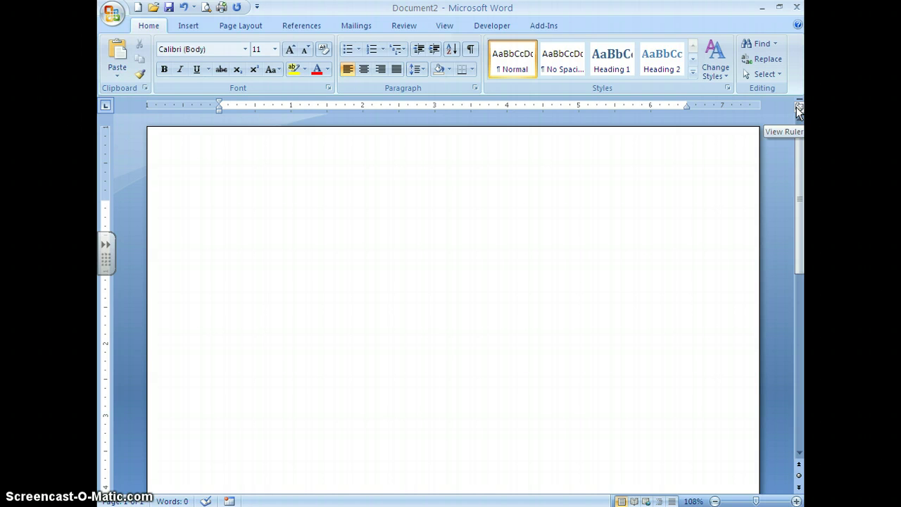
left_click(800, 111)
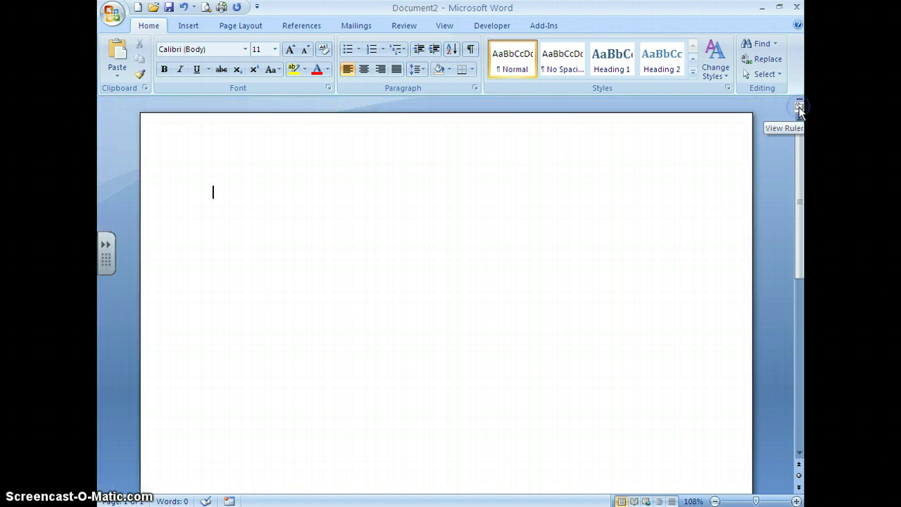
left_click(800, 111)
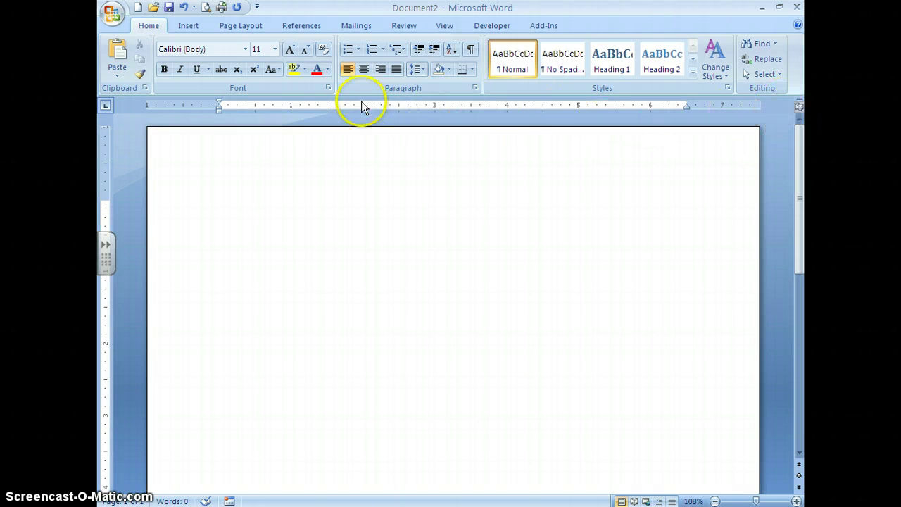
Step: Turn the Ruler display option off and back on in the view settings
left_click(445, 26)
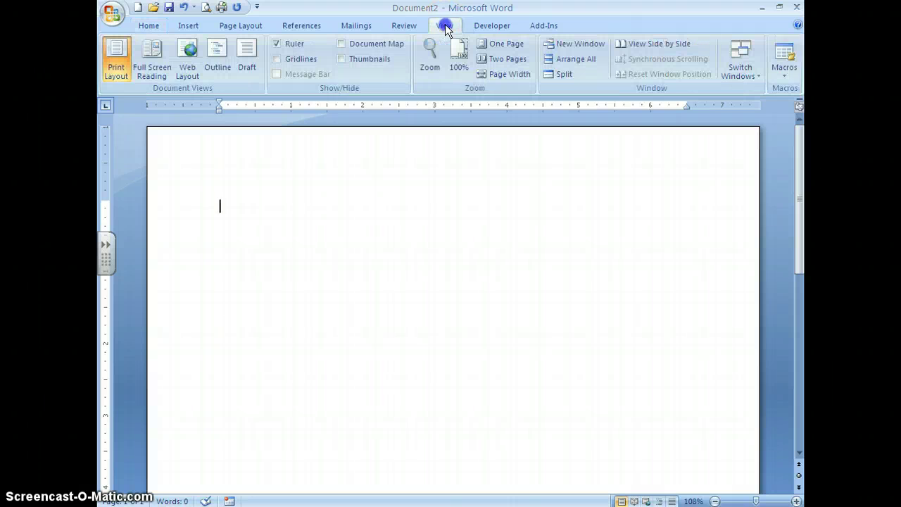
left_click(278, 43)
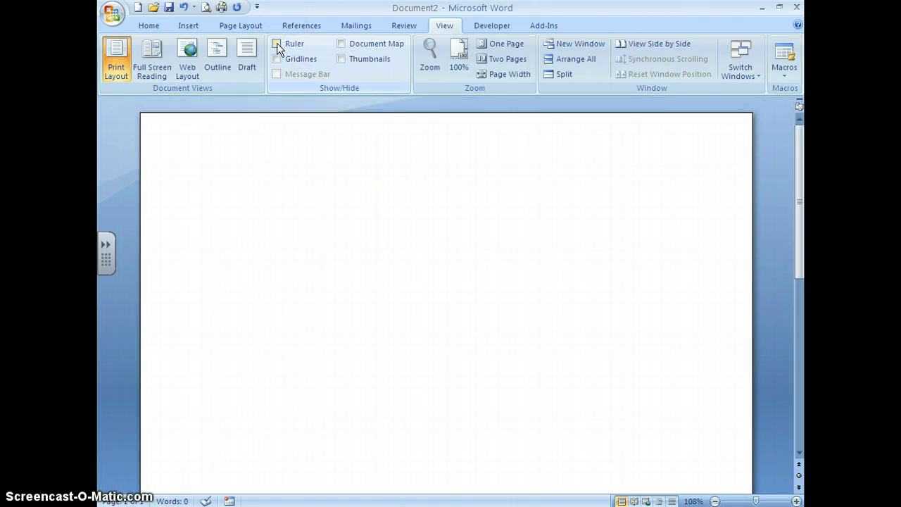
left_click(276, 44)
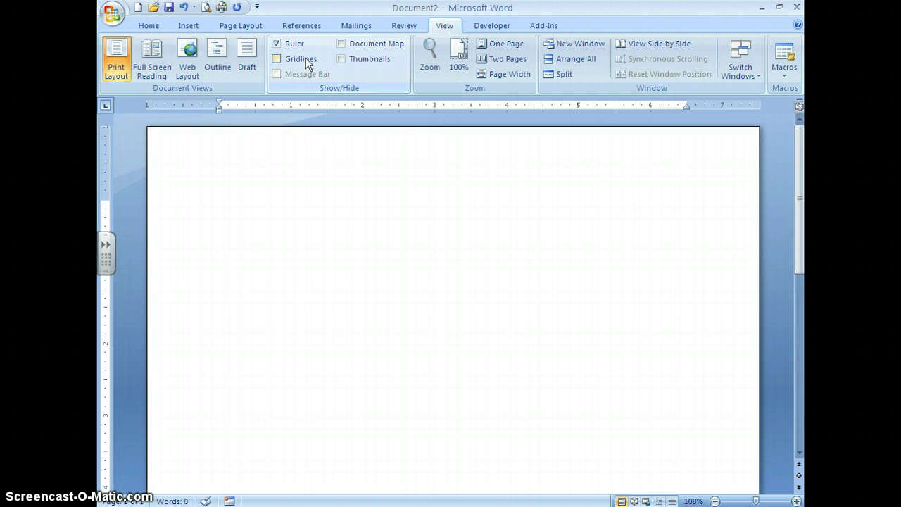
left_click(149, 26)
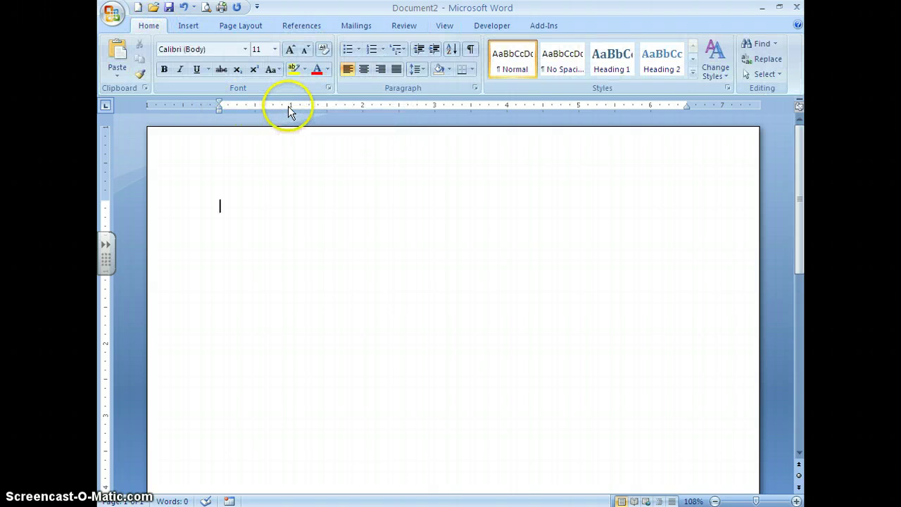
Step: Set a left tab stop at 1" and a center tab stop at 4" on the ruler, and tab across to the 4" stop
left_click(106, 107)
left_click(106, 108)
left_click(105, 108)
left_click(103, 106)
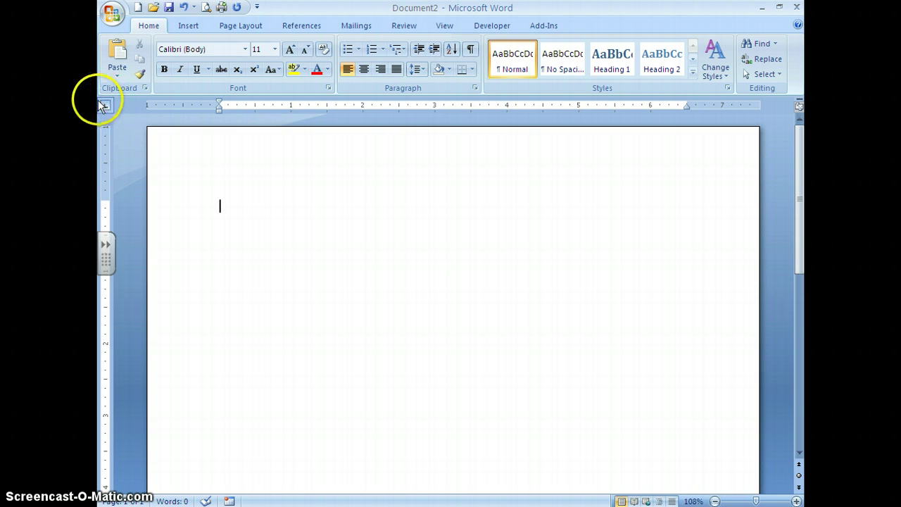
left_click(107, 107)
left_click(292, 106)
left_click(508, 107)
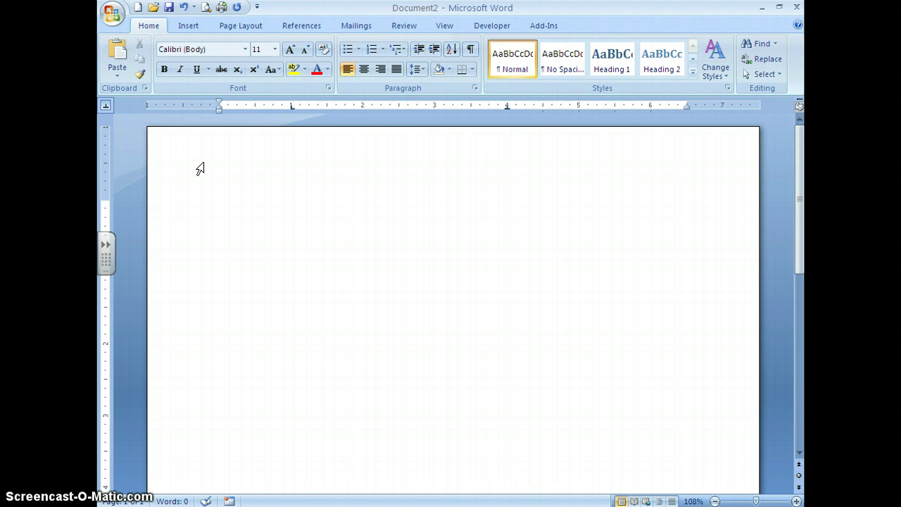
key("Tab")
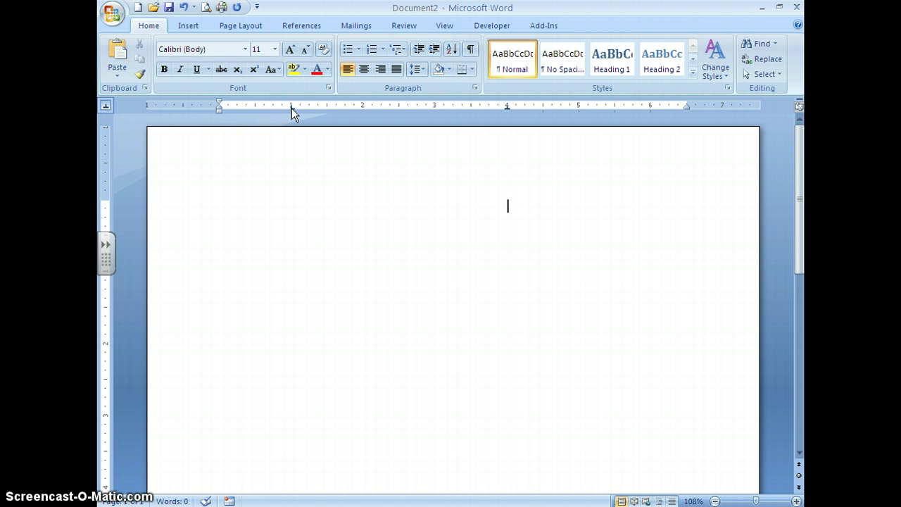
Step: Remove the 1" and 4" tab stops from the horizontal ruler
left_click(291, 106)
left_click_drag(291, 106, 290, 127)
left_click(291, 111)
left_click(504, 106)
left_click(503, 110)
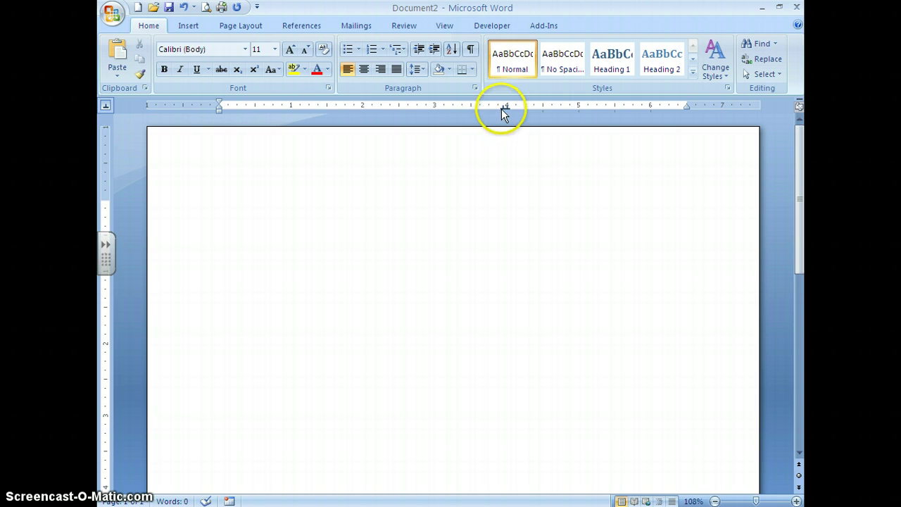
left_click_drag(503, 107, 503, 110)
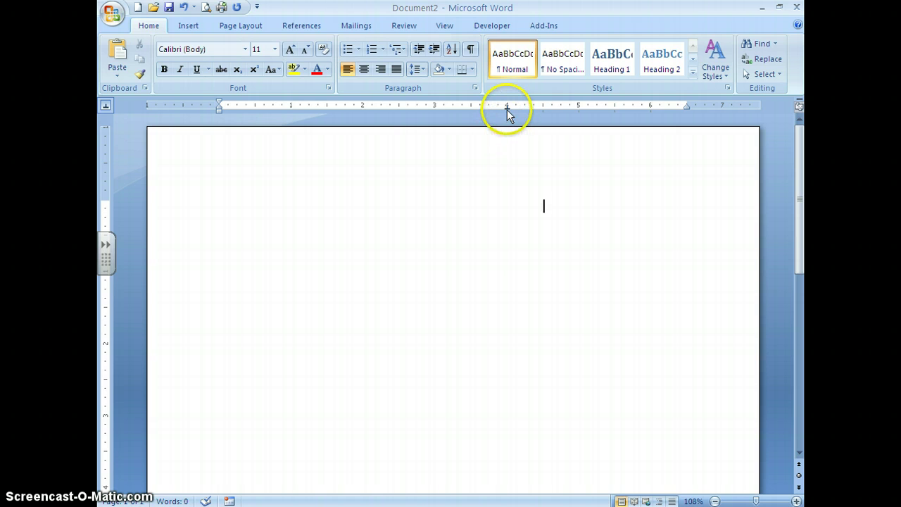
left_click_drag(507, 107, 507, 148)
left_click(463, 209)
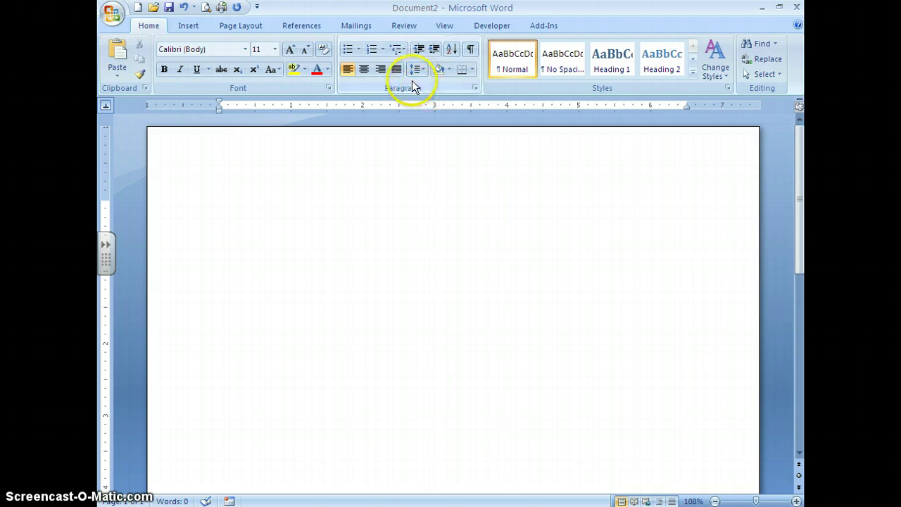
Step: Set a center-aligned tab stop at 1" in the paragraph's Tabs settings
left_click(476, 88)
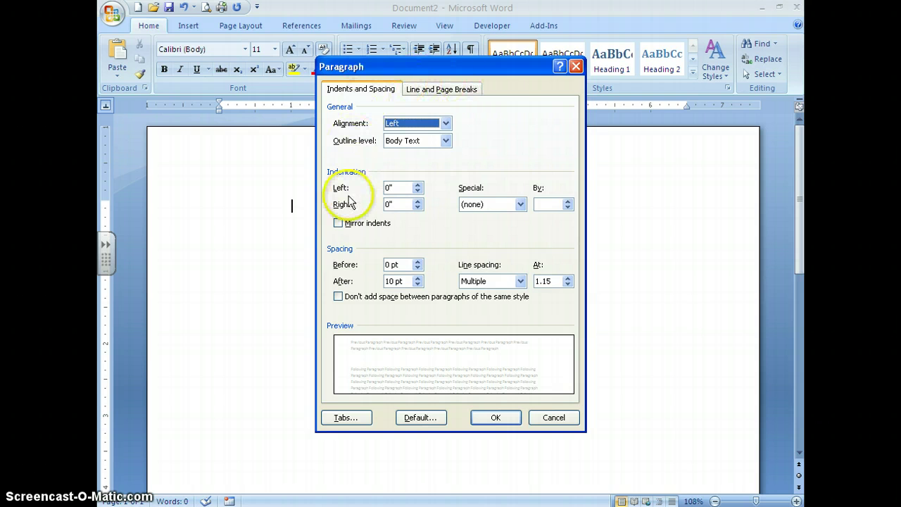
left_click(343, 417)
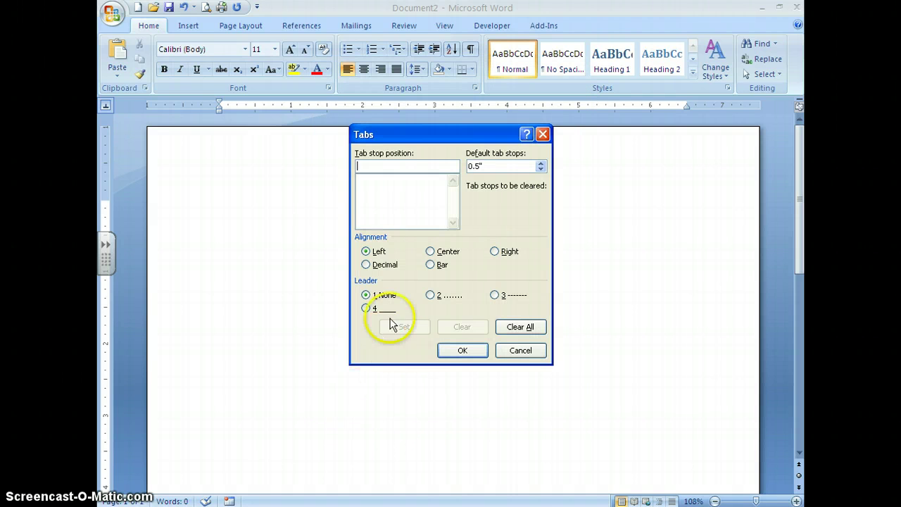
left_click(374, 167)
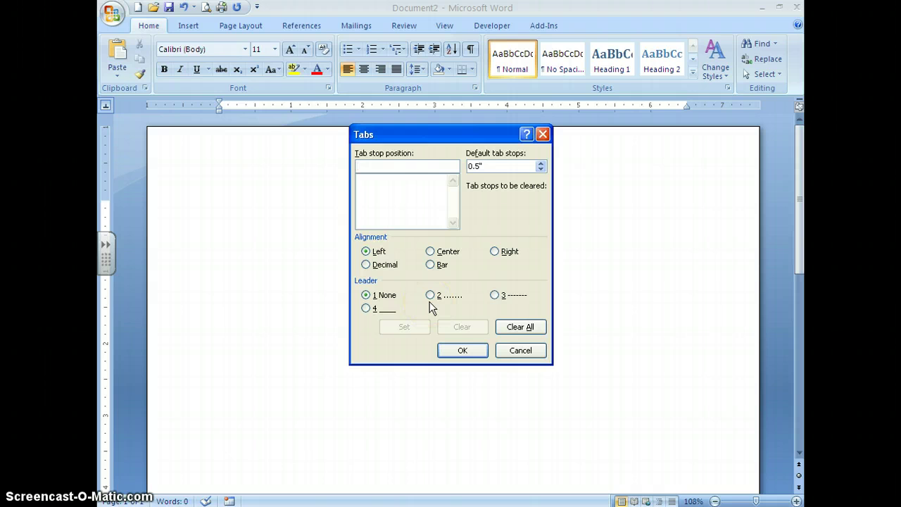
left_click(398, 166)
type("1")
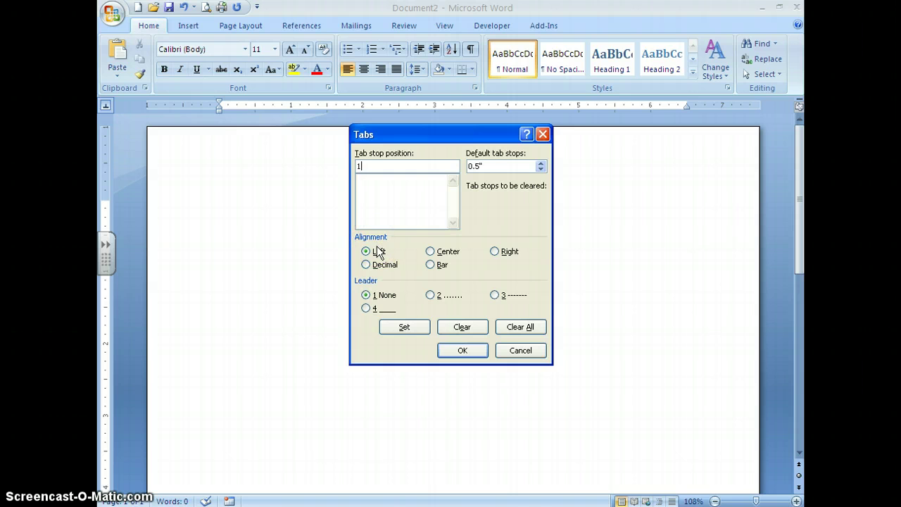
left_click(431, 252)
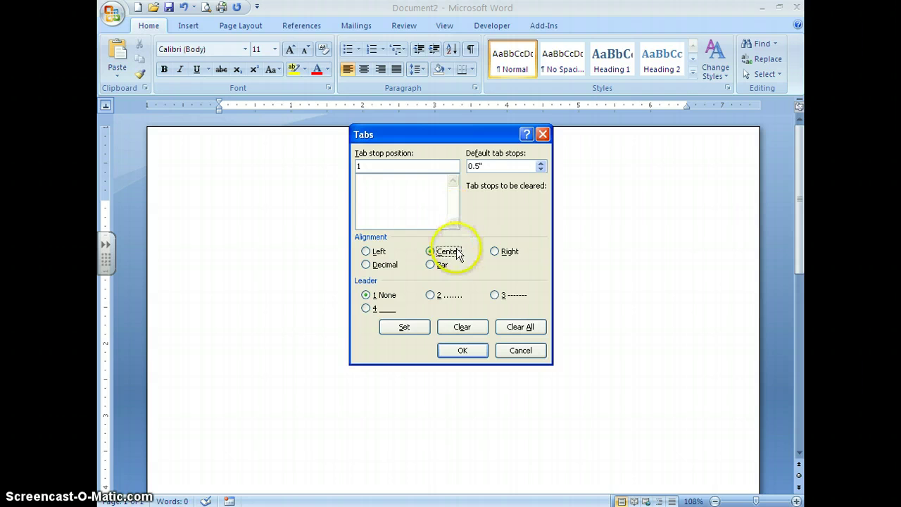
left_click(412, 327)
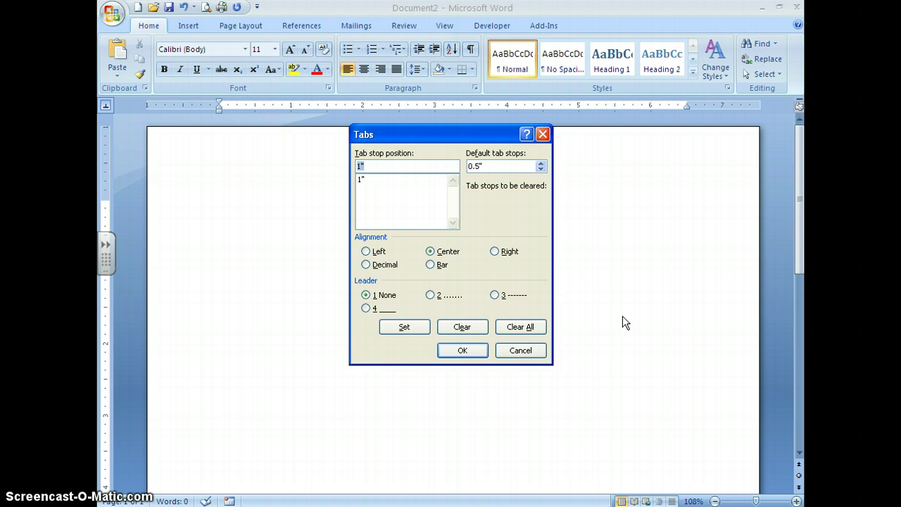
Step: Add a left-aligned tab stop at 3" and apply the tab settings
type("3")
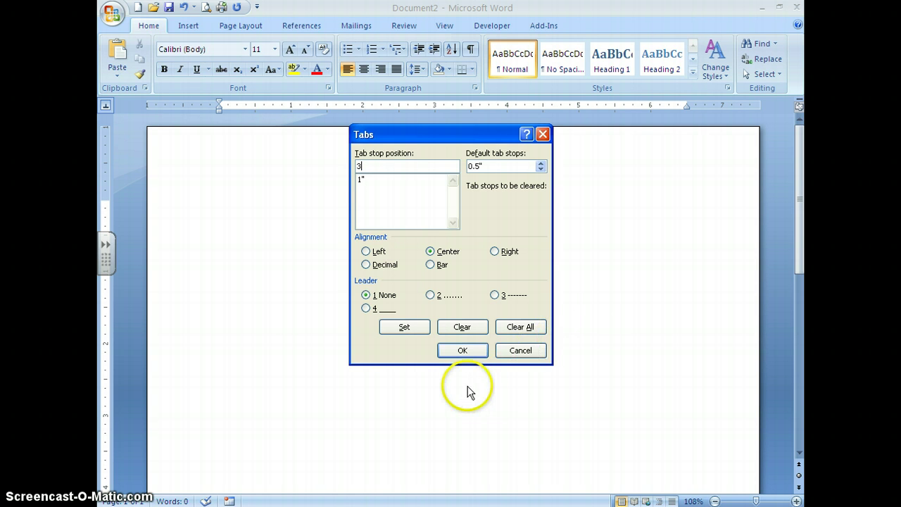
left_click(366, 252)
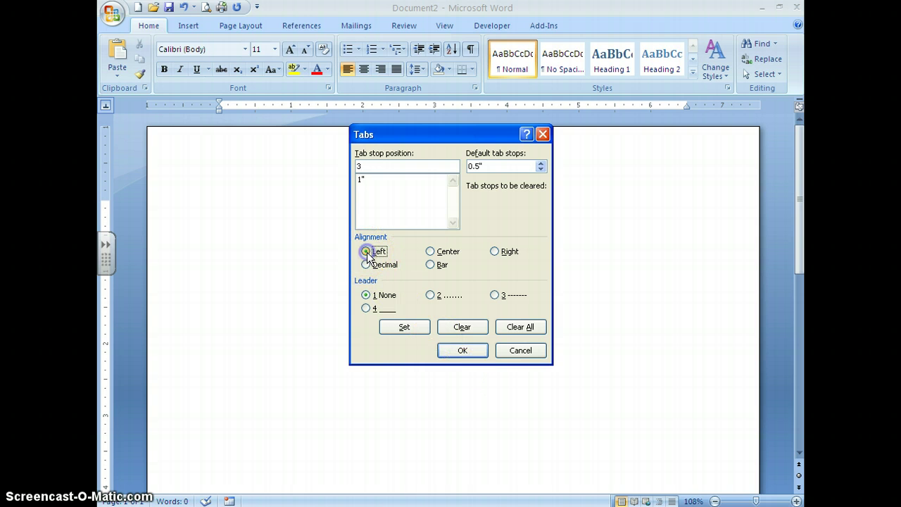
left_click(405, 326)
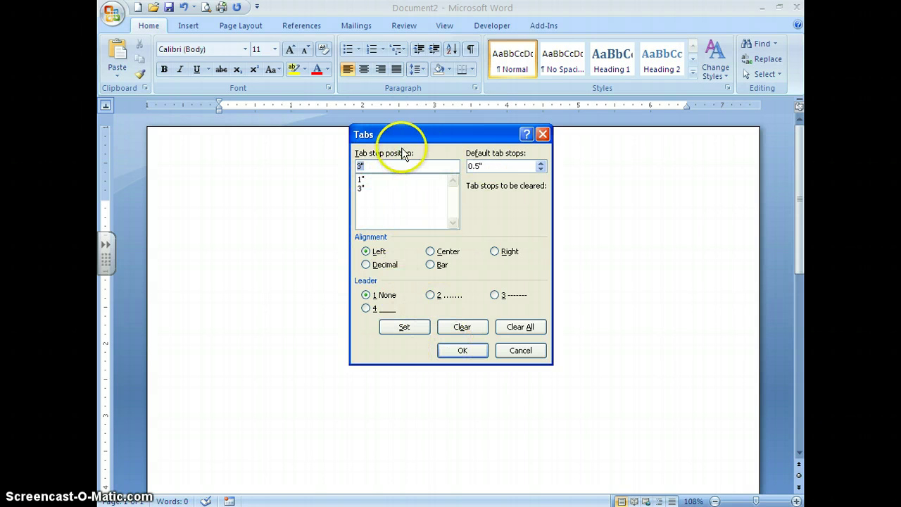
left_click(462, 352)
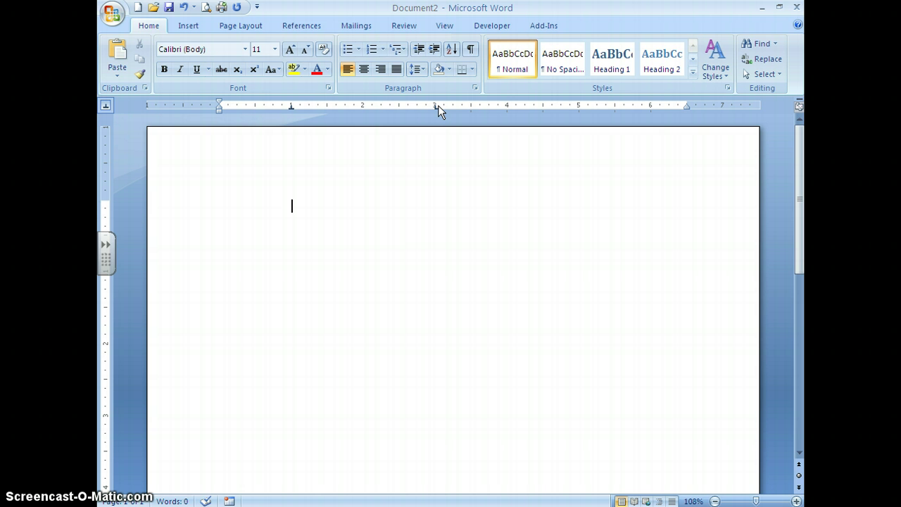
Step: Enter the teacher's name at the 1" tab stop and "Computer Applications" at the 3" tab stop
type("Mrs. Carter")
left_click(298, 110)
key("Tab")
type("C")
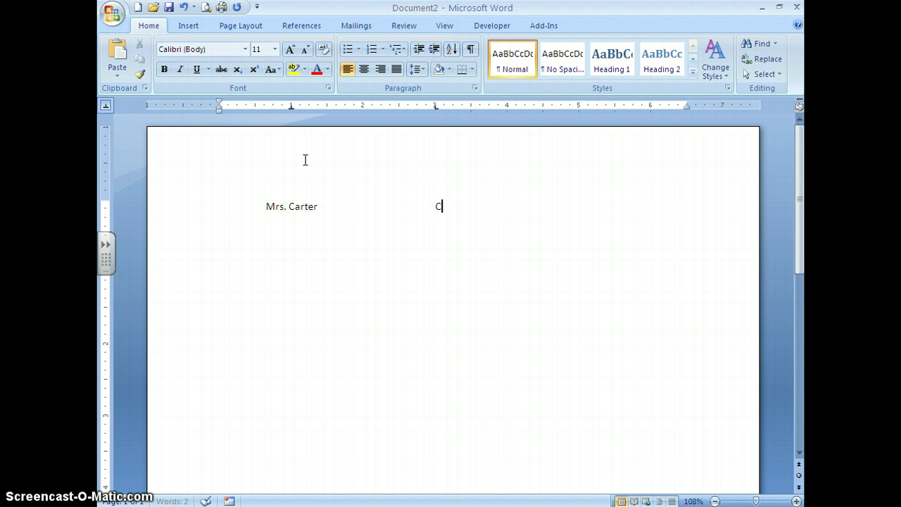
type("omputer Applic")
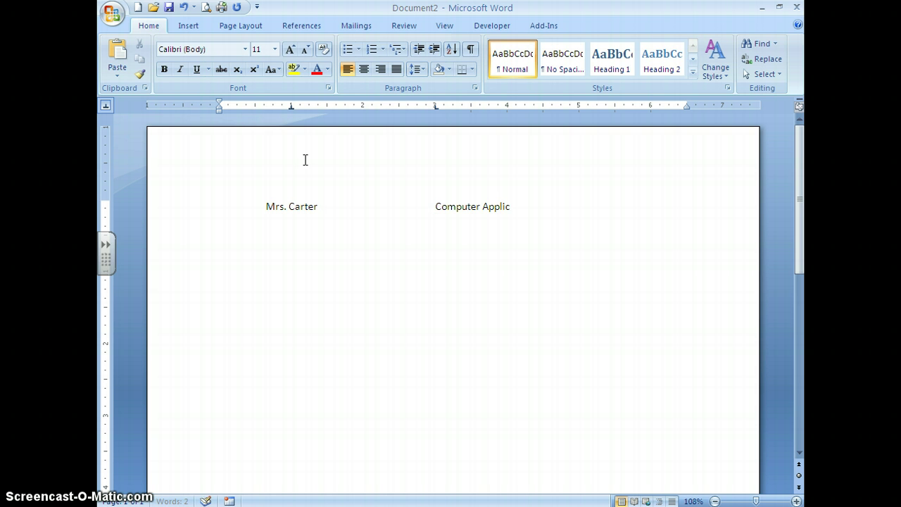
type("ations")
Step: Review the tab stops of the current line in the Tabs settings and close them without changes
left_click(107, 105)
left_click(107, 106)
left_click(476, 87)
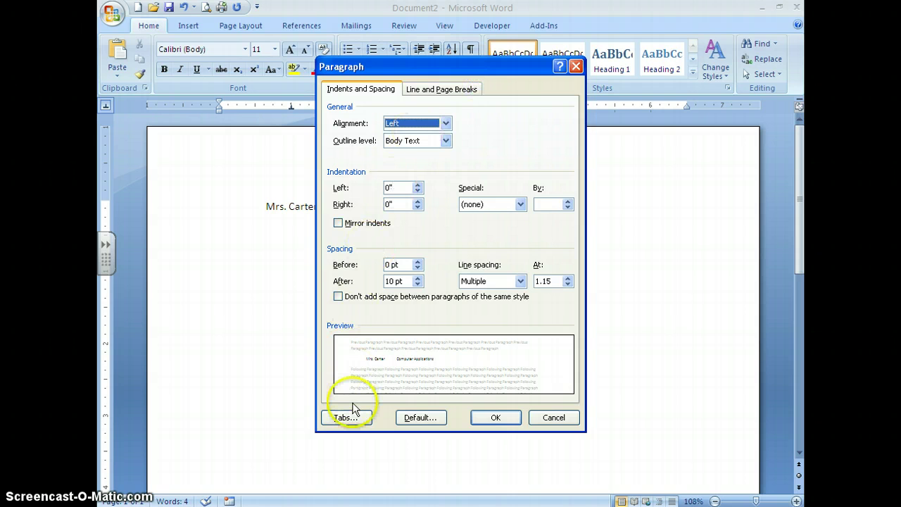
left_click(352, 418)
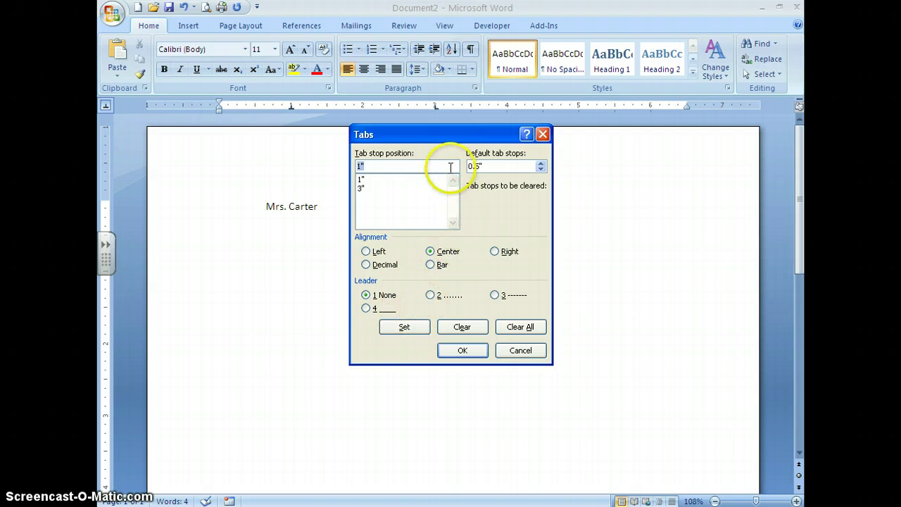
left_click(543, 134)
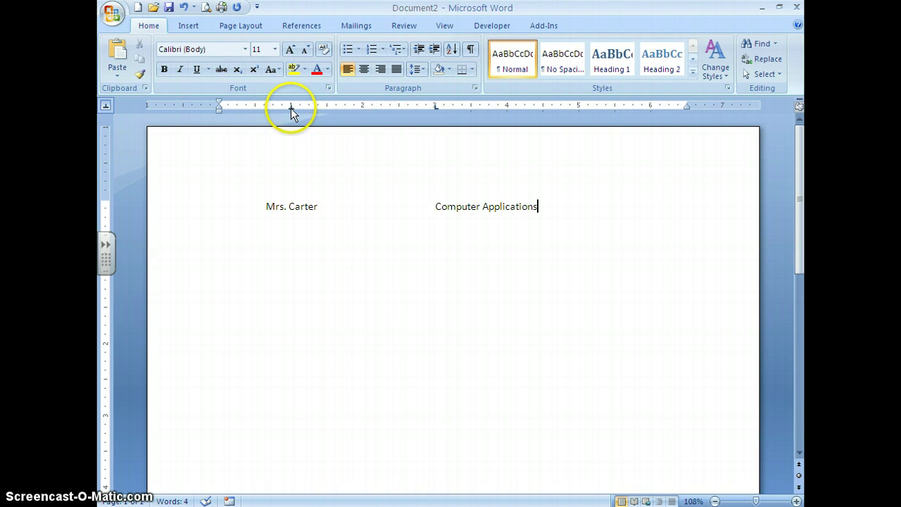
Step: Try removing the 1" center tab stop from the ruler and undo the removal
left_click_drag(291, 106, 295, 165)
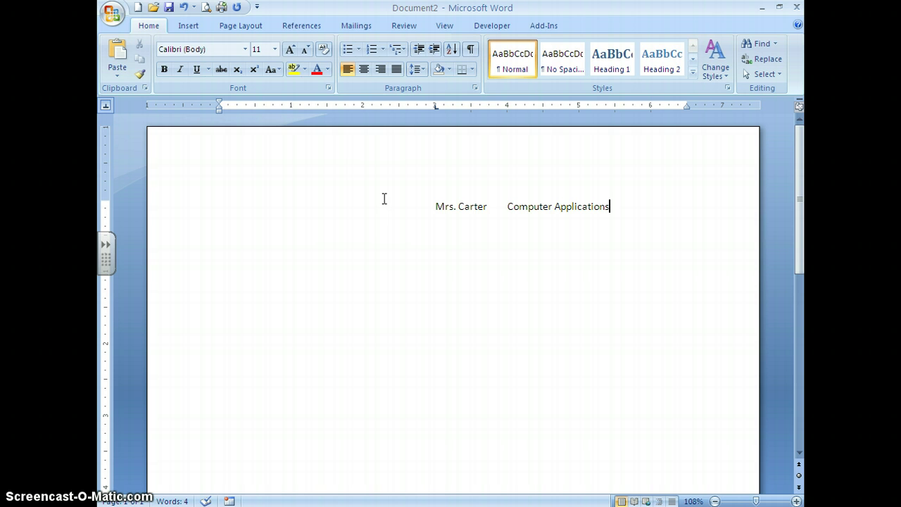
left_click(356, 218)
left_click(280, 205)
left_click(185, 8)
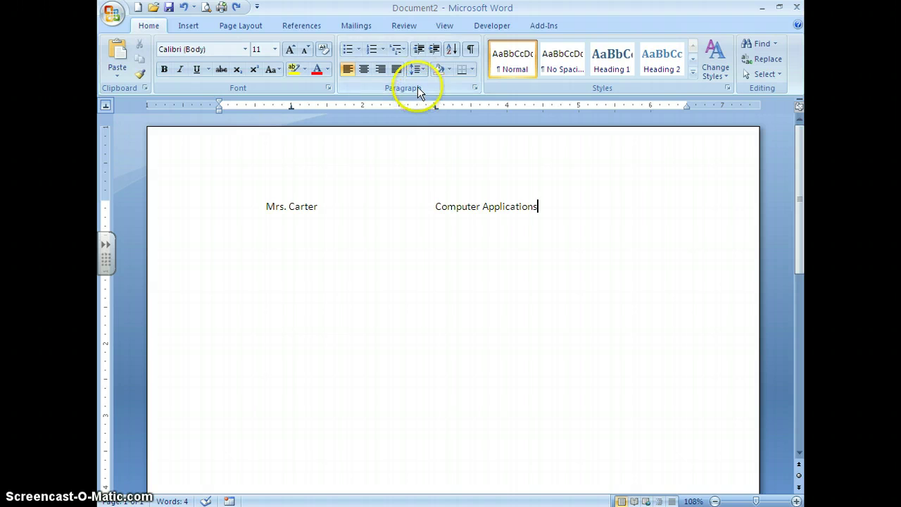
Step: Examine the paragraph settings and the Tabs settings opened from the ruler's 3" stop, closing both without changes
left_click(476, 89)
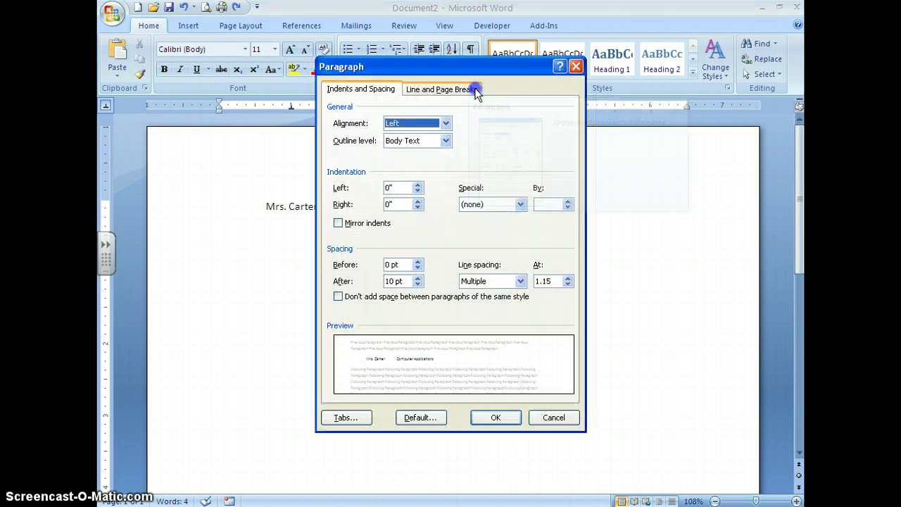
left_click(554, 418)
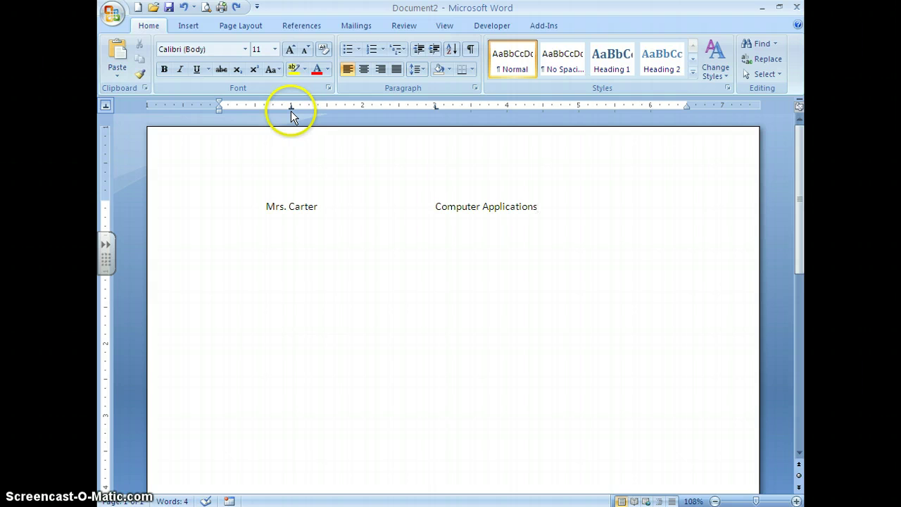
left_click(437, 107)
left_click(437, 107)
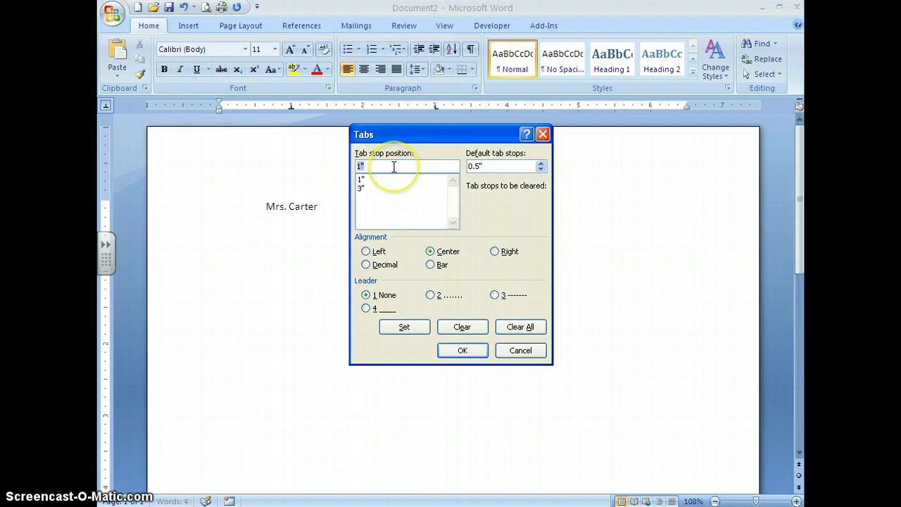
left_click(542, 133)
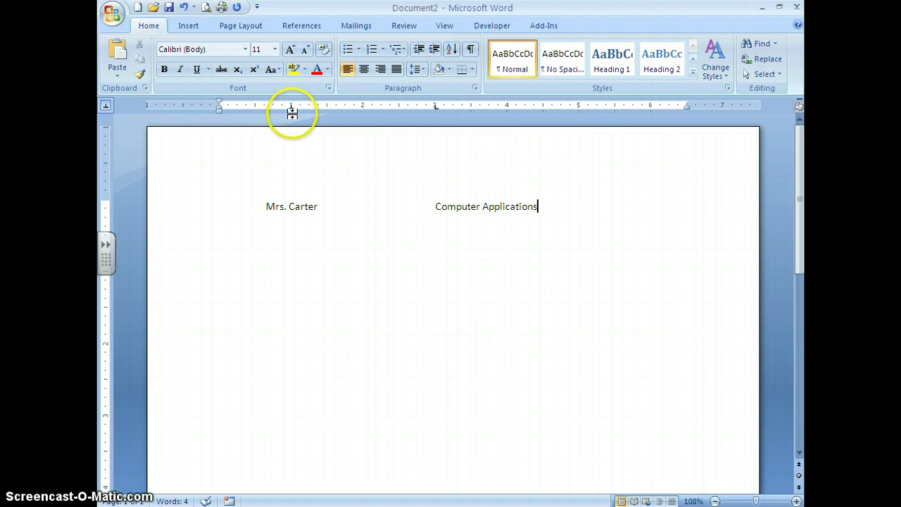
left_click(439, 106)
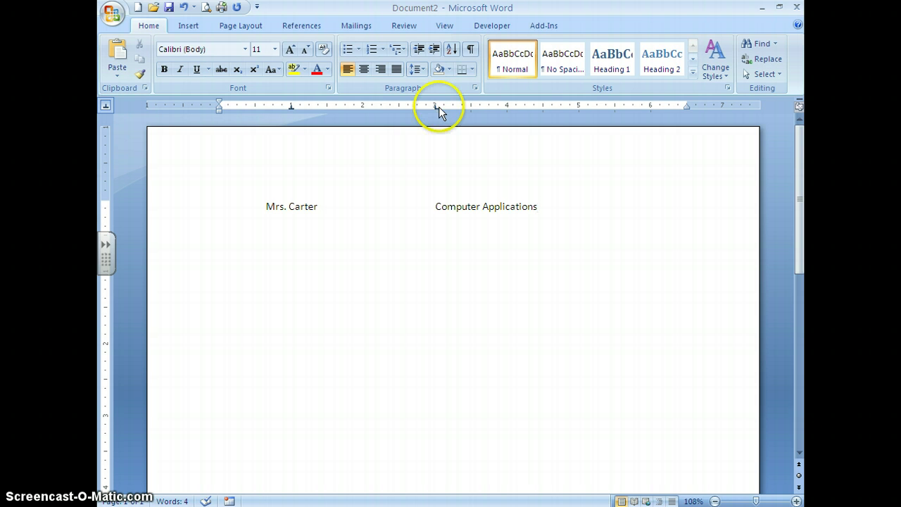
Step: Clear the 3.06" tab stop and all remaining tab stops of the current line in the Tabs settings
double_click(439, 107)
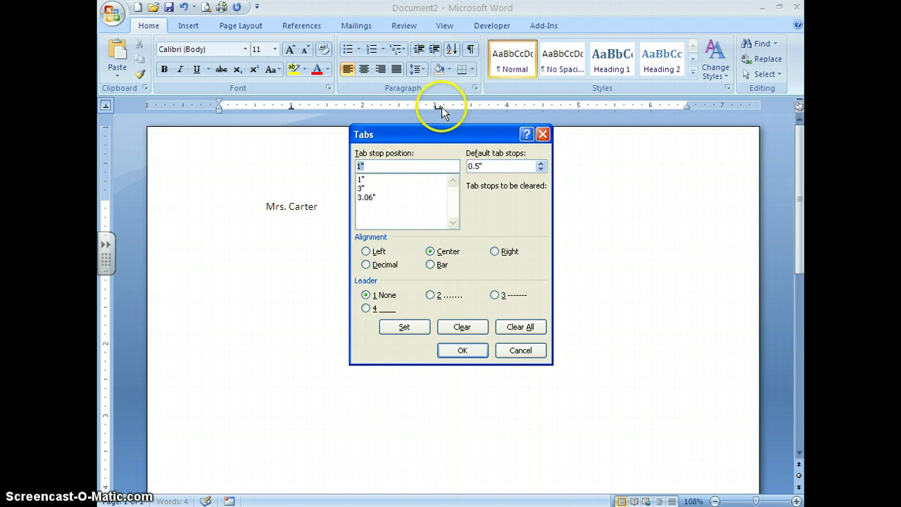
left_click(360, 188)
left_click(364, 196)
left_click(374, 205)
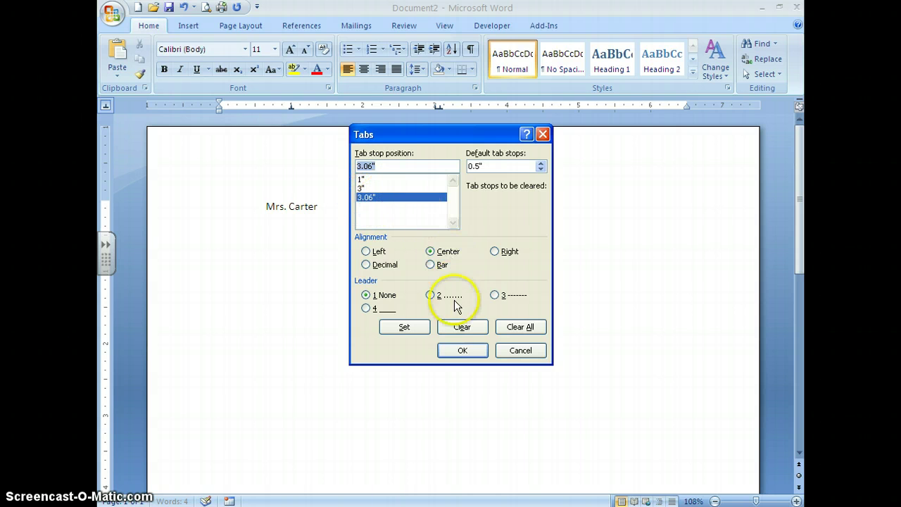
left_click(458, 327)
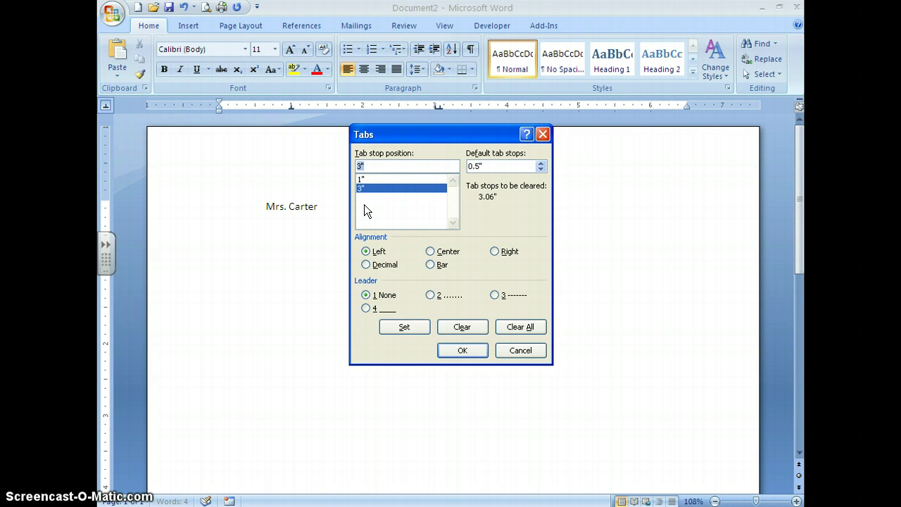
left_click(517, 328)
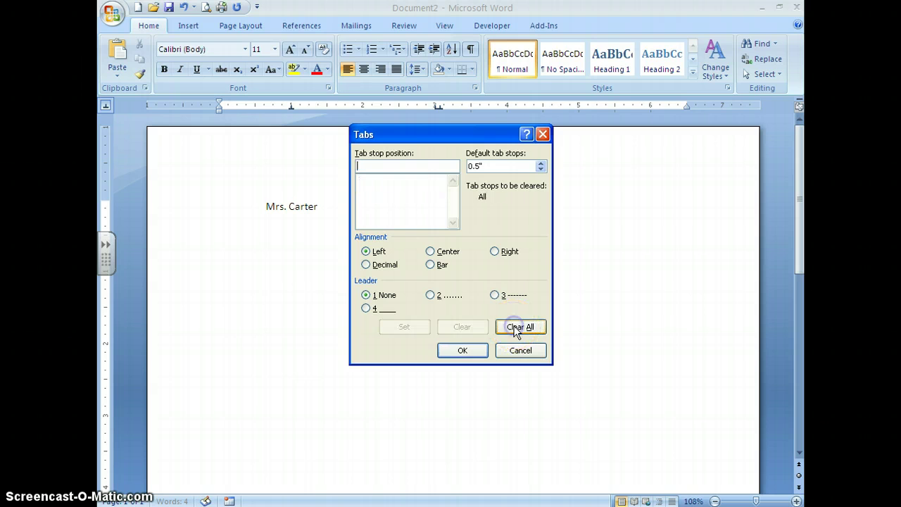
left_click(462, 350)
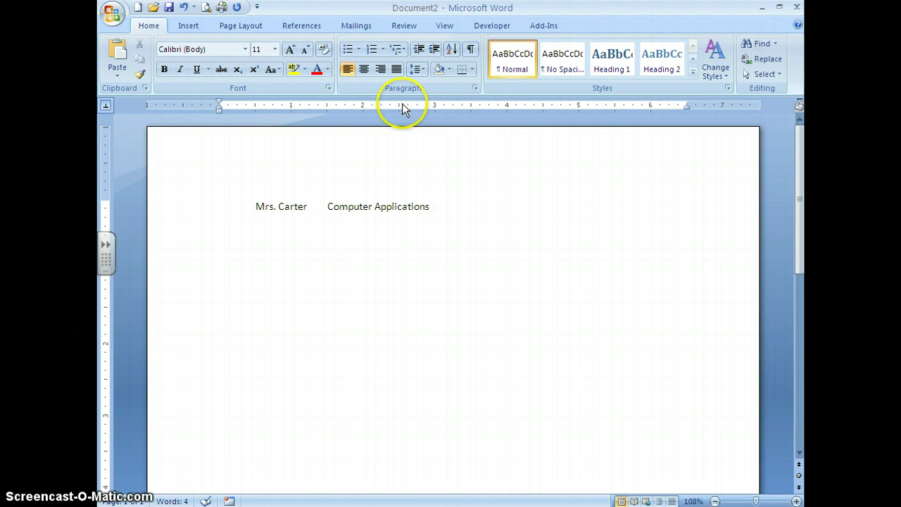
Step: Set a center tab stop at 1.5" on the ruler, try removing it, and undo the removal, moving the stop back to 1.5"
left_click(327, 105)
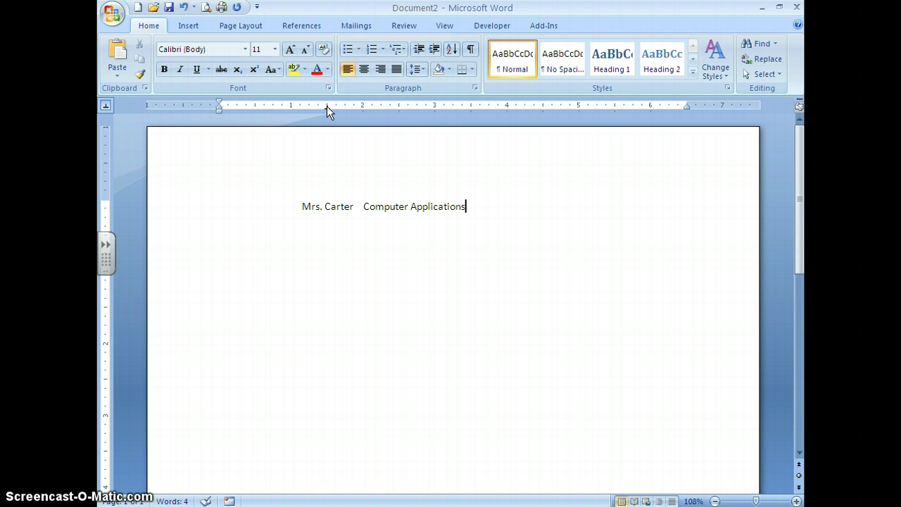
mouse_move(327, 106)
left_mouse_down()
mouse_move(331, 143)
mouse_move(325, 106)
mouse_move(365, 108)
mouse_move(320, 104)
mouse_move(302, 121)
mouse_move(276, 98)
mouse_move(259, 121)
left_mouse_up()
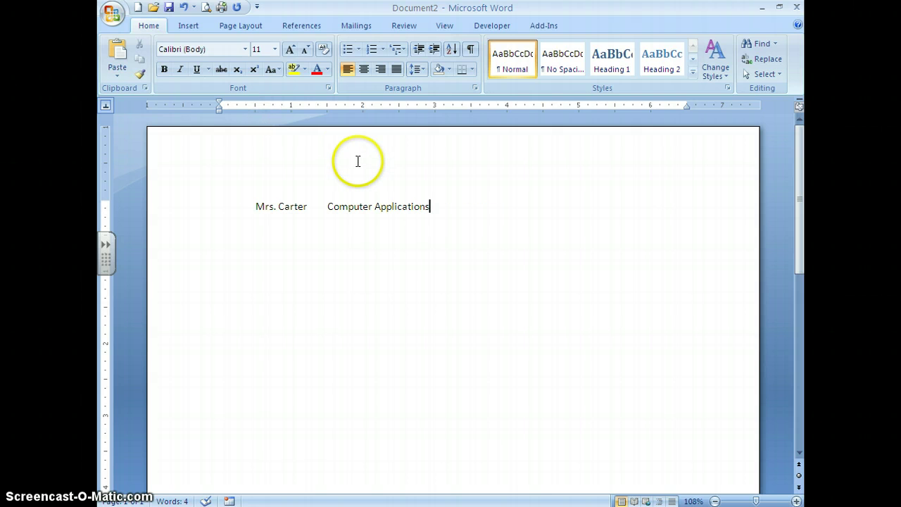
left_click(183, 7)
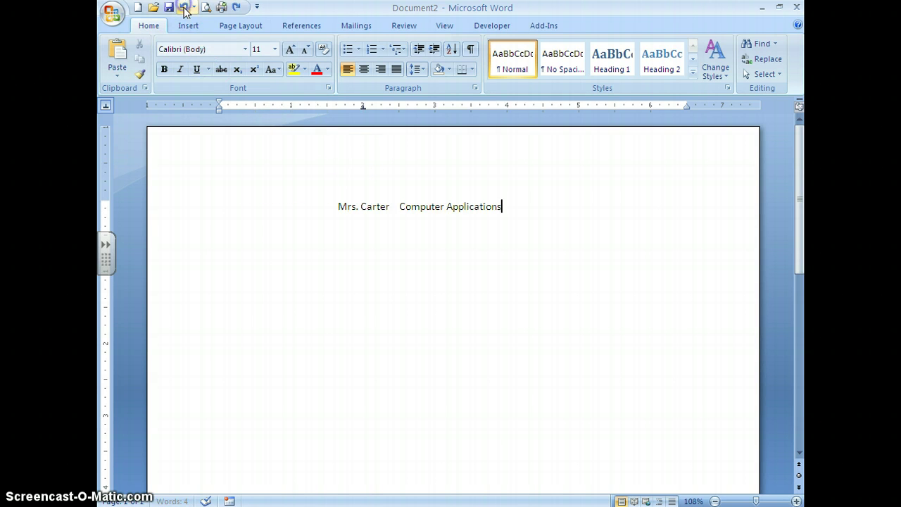
left_click_drag(363, 107, 328, 107)
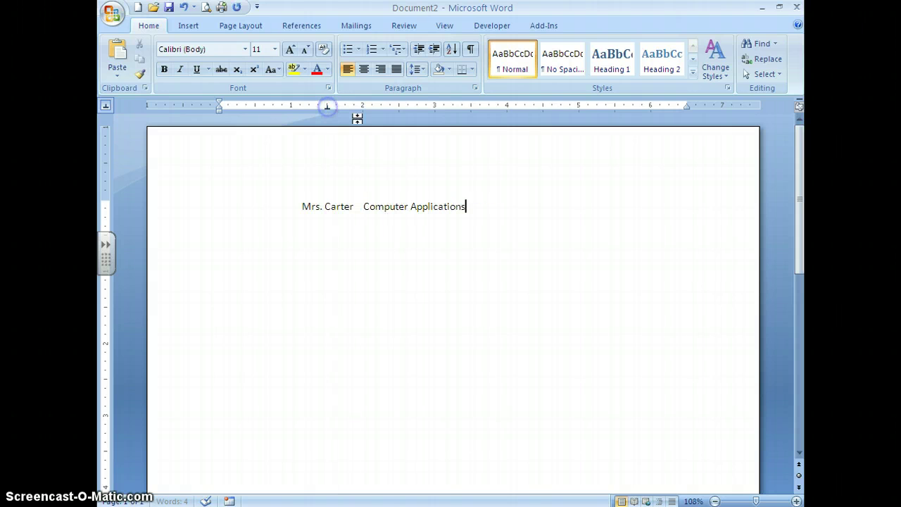